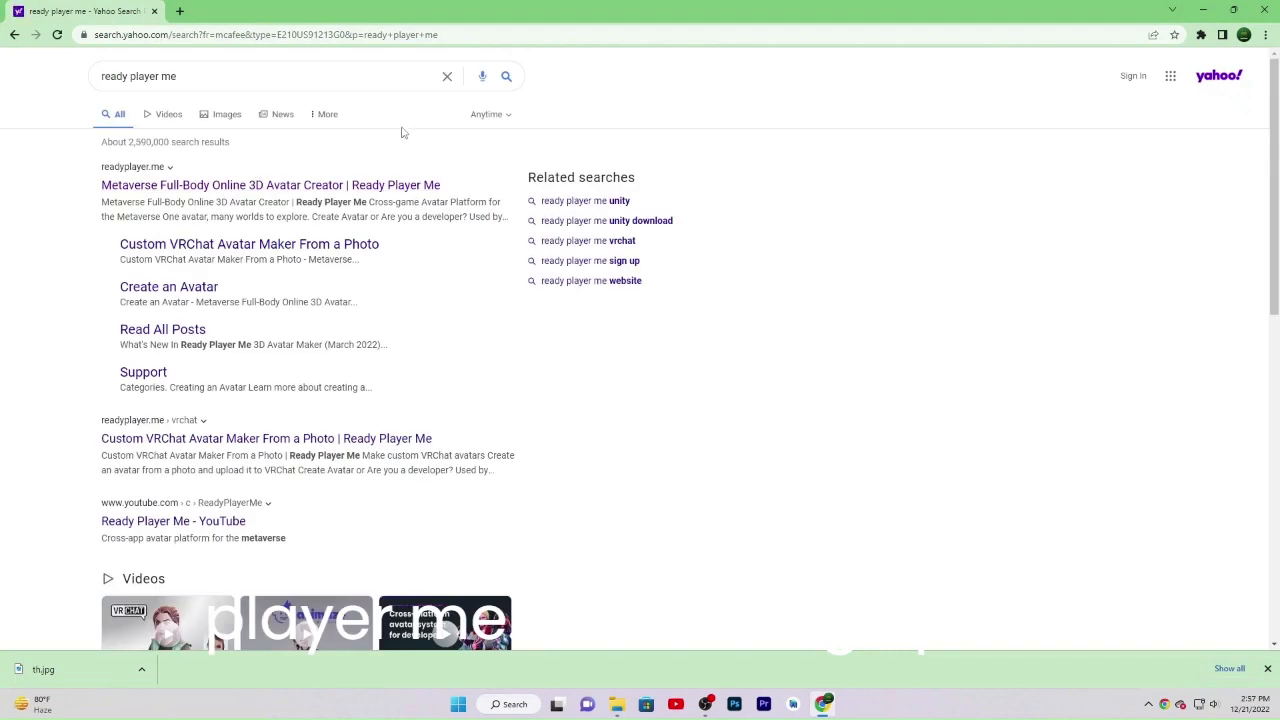
Open the Ready Player Me site from the search results, enter its hub and close the search results page.
left_click(228, 186)
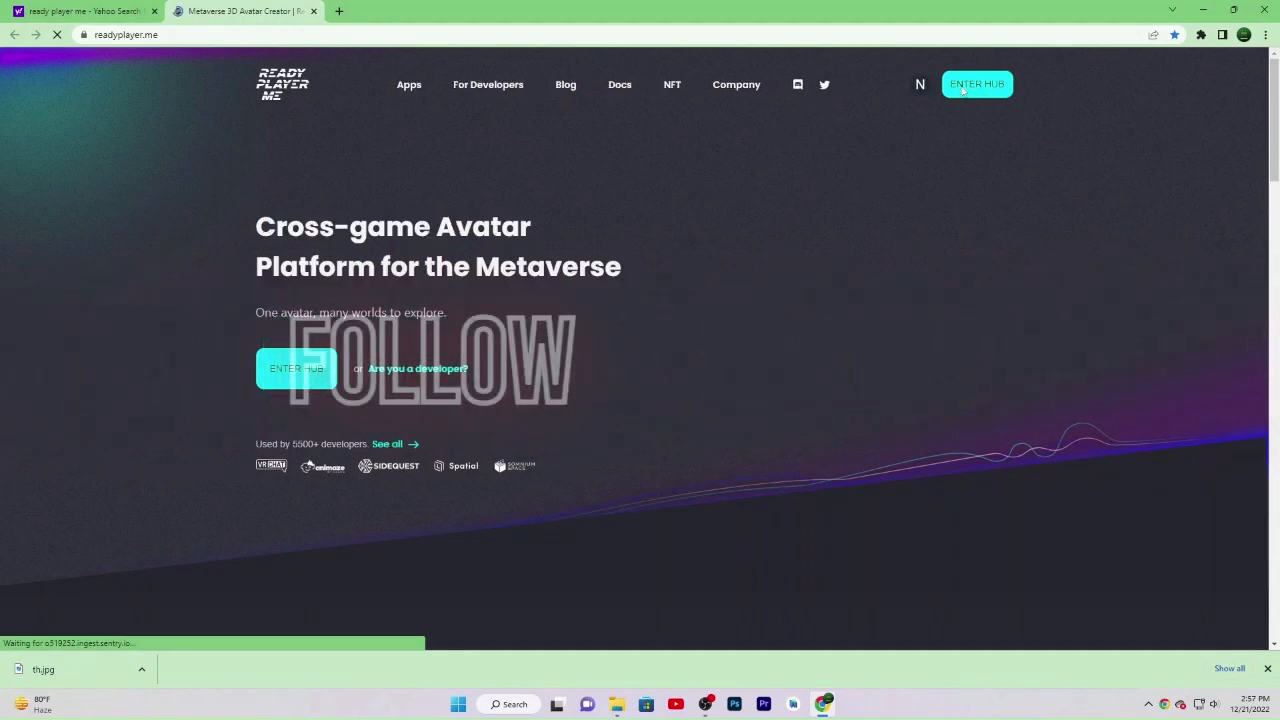
left_click(288, 373)
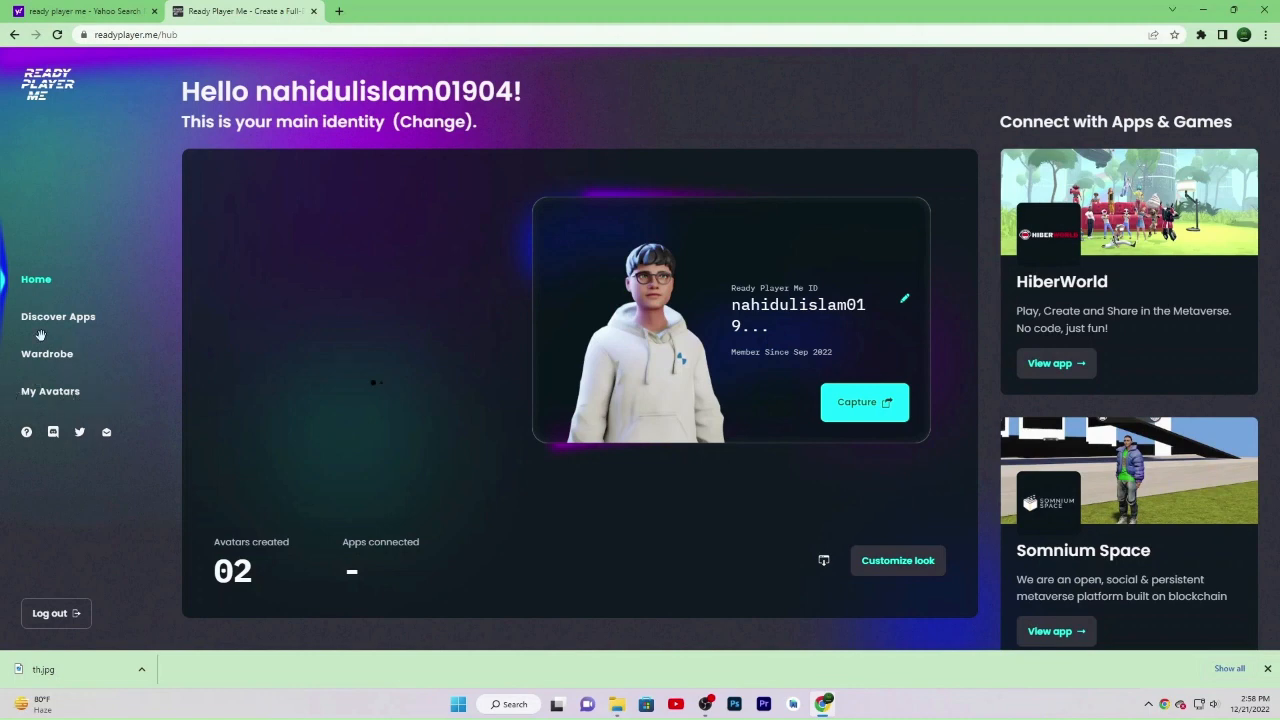
left_click(104, 20)
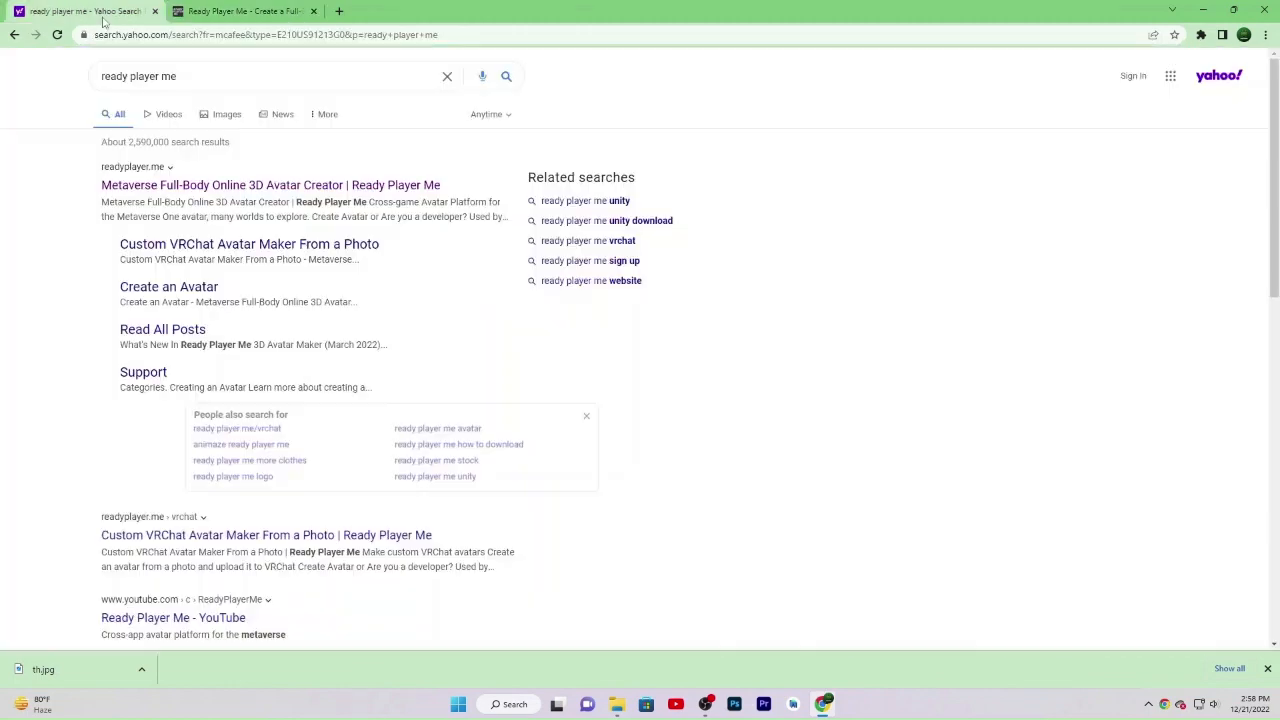
left_click(154, 12)
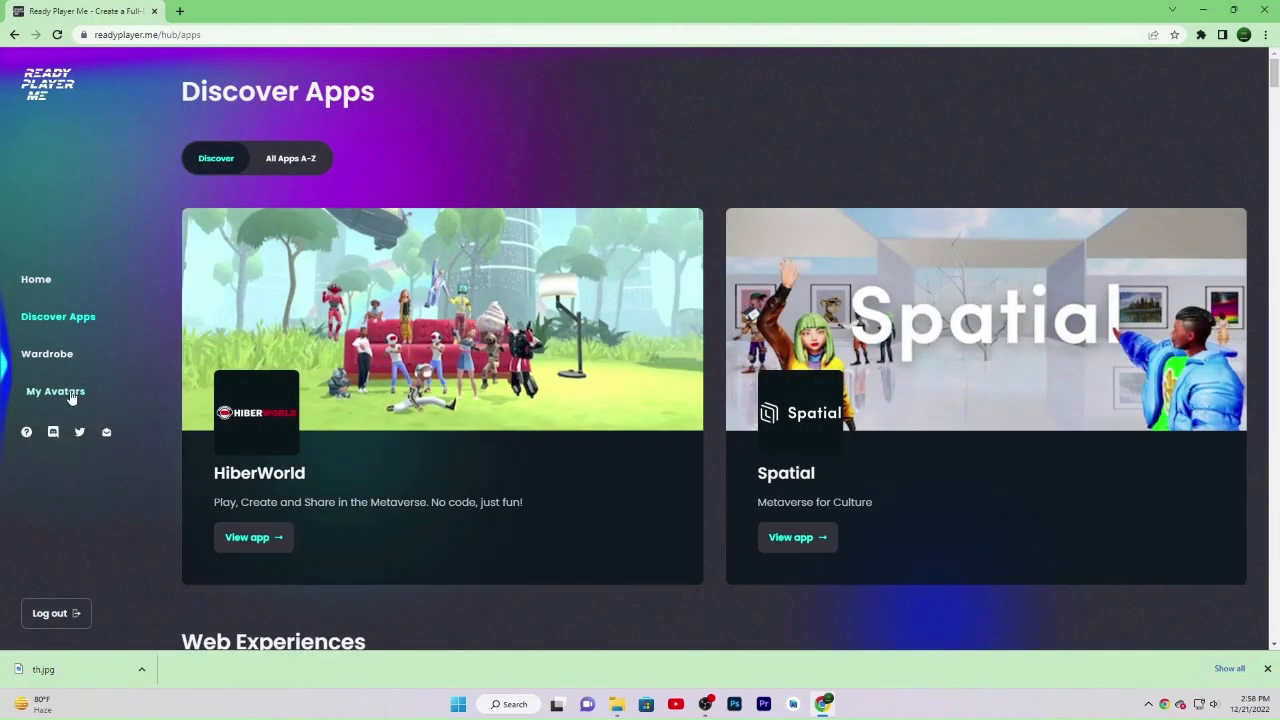
Start a new avatar from the saved avatars page, dismissing the suggested apps.
left_click(58, 392)
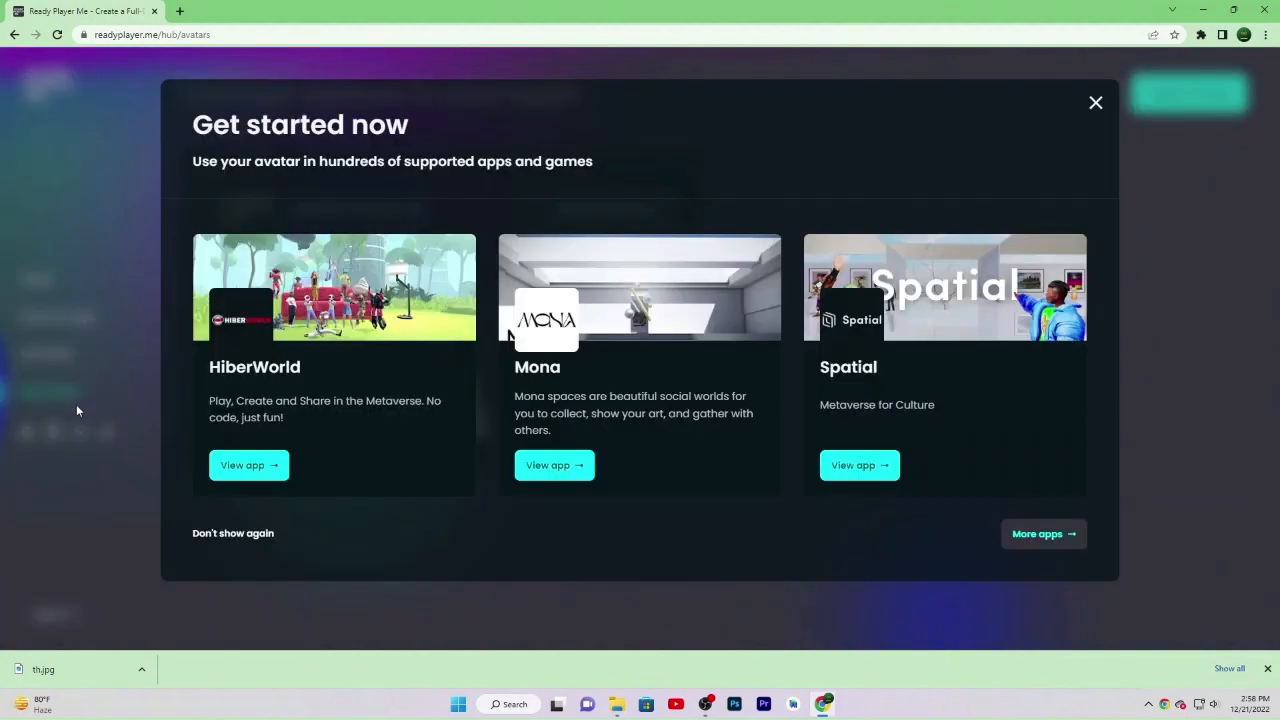
left_click(1095, 104)
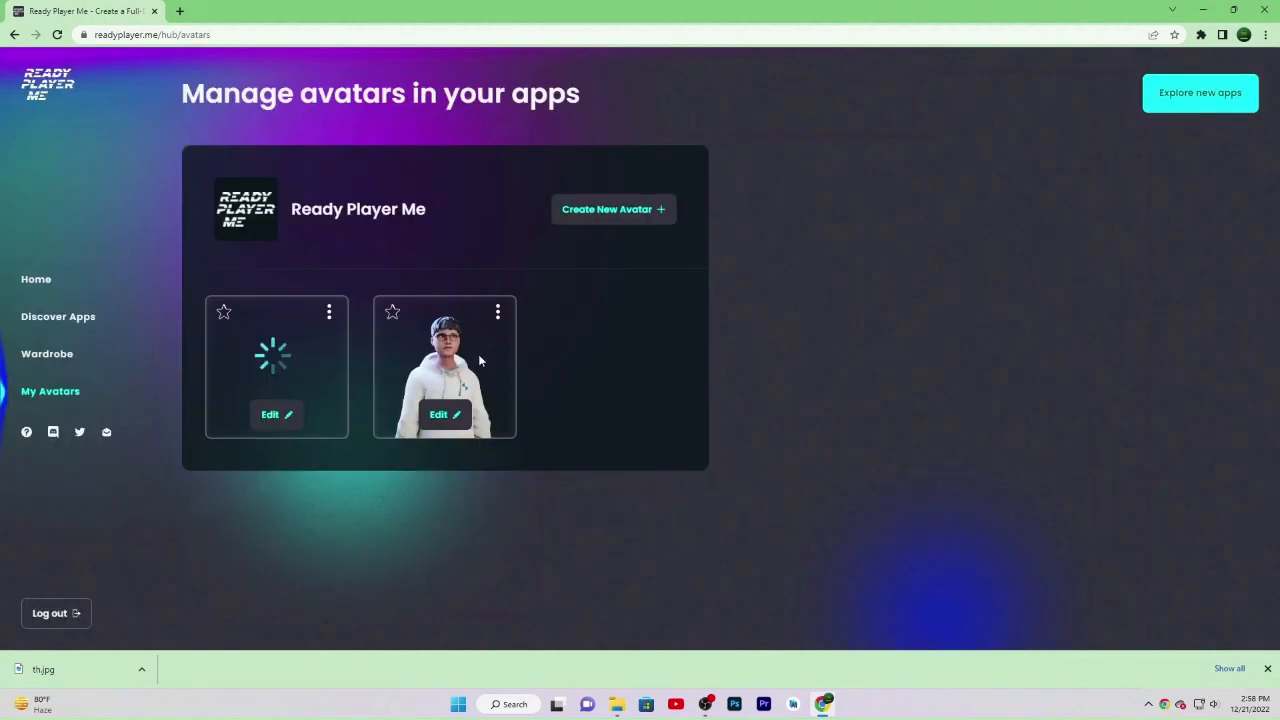
left_click(629, 219)
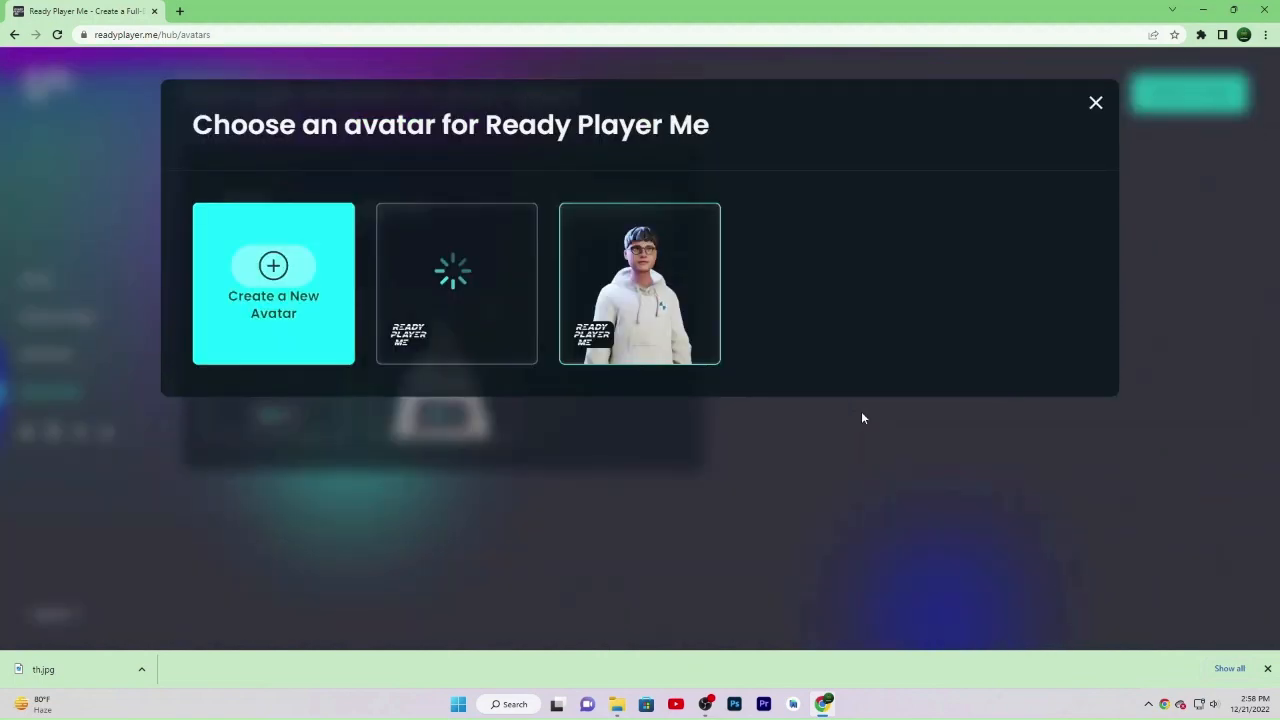
left_click(288, 299)
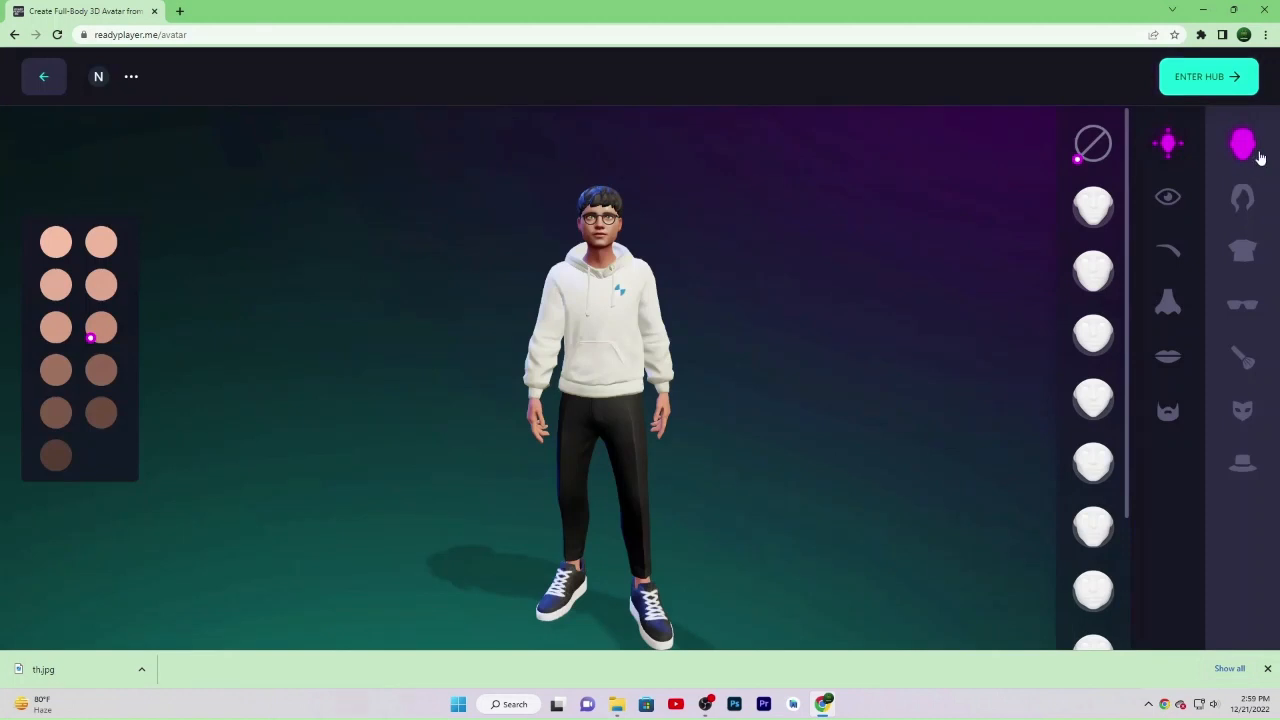
Restart with a new avatar, discarding the unsaved changes, and allow the site to use the camera.
left_click(132, 77)
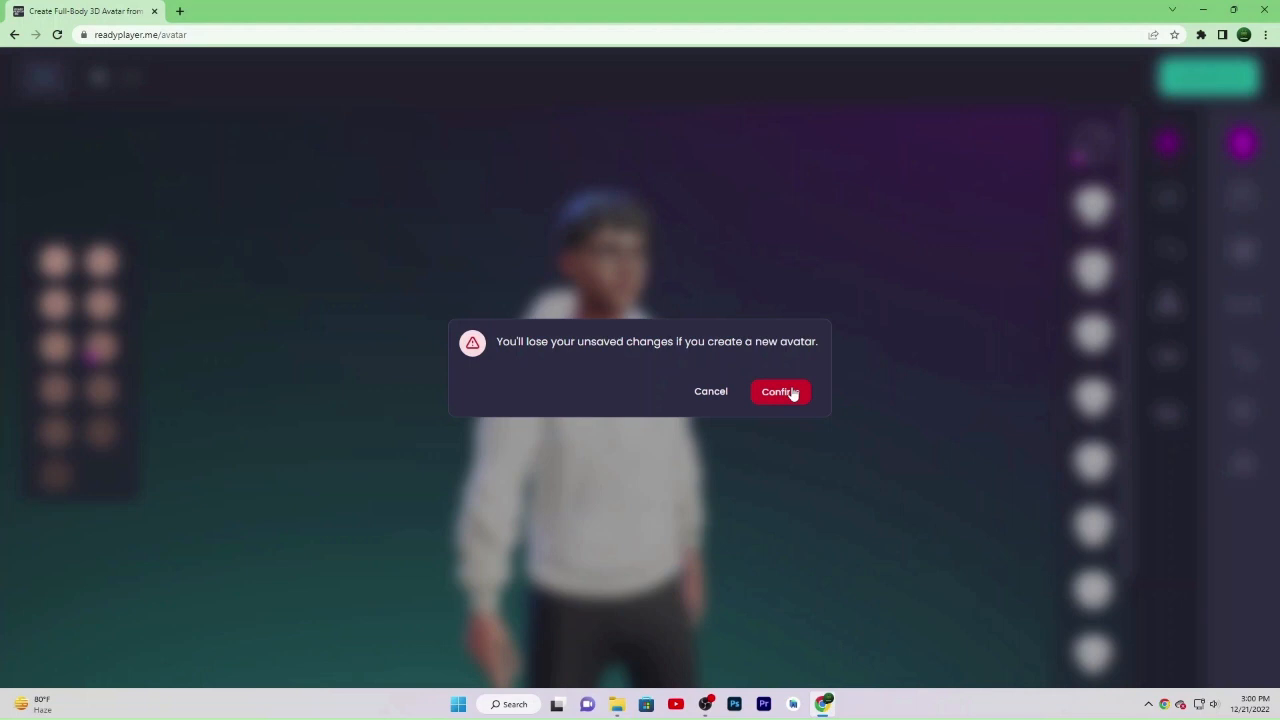
left_click(790, 391)
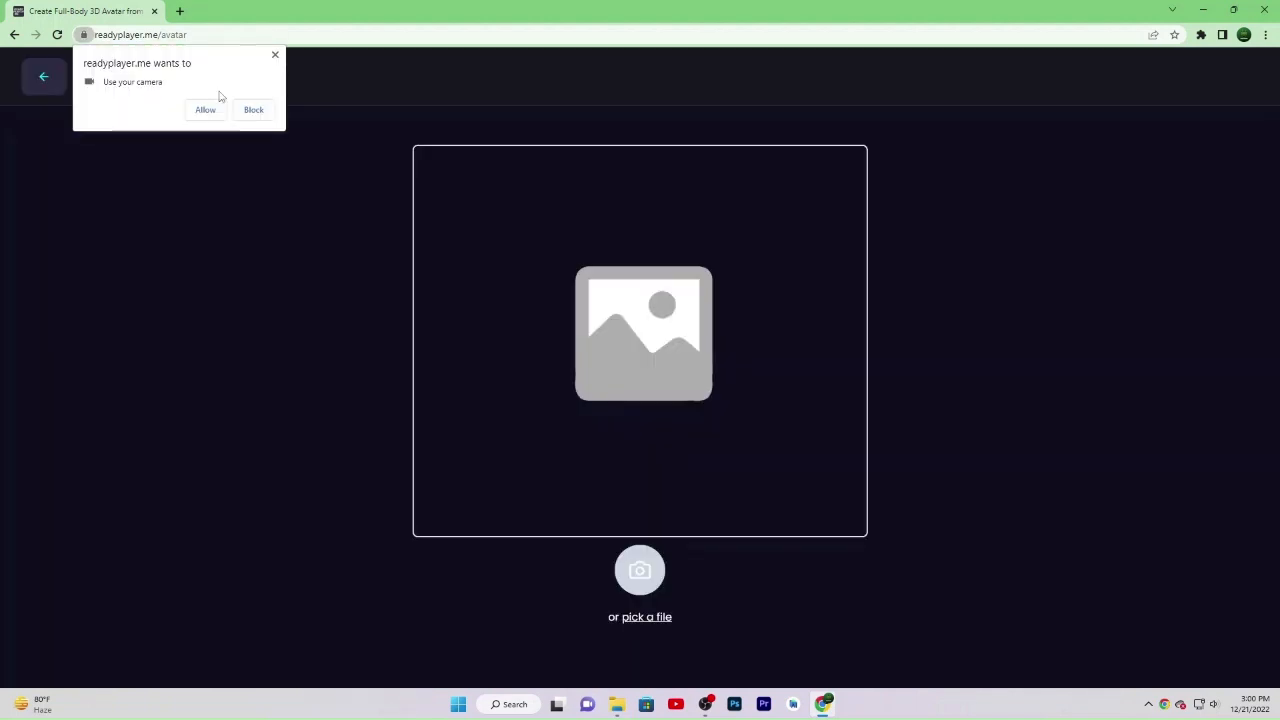
left_click(205, 110)
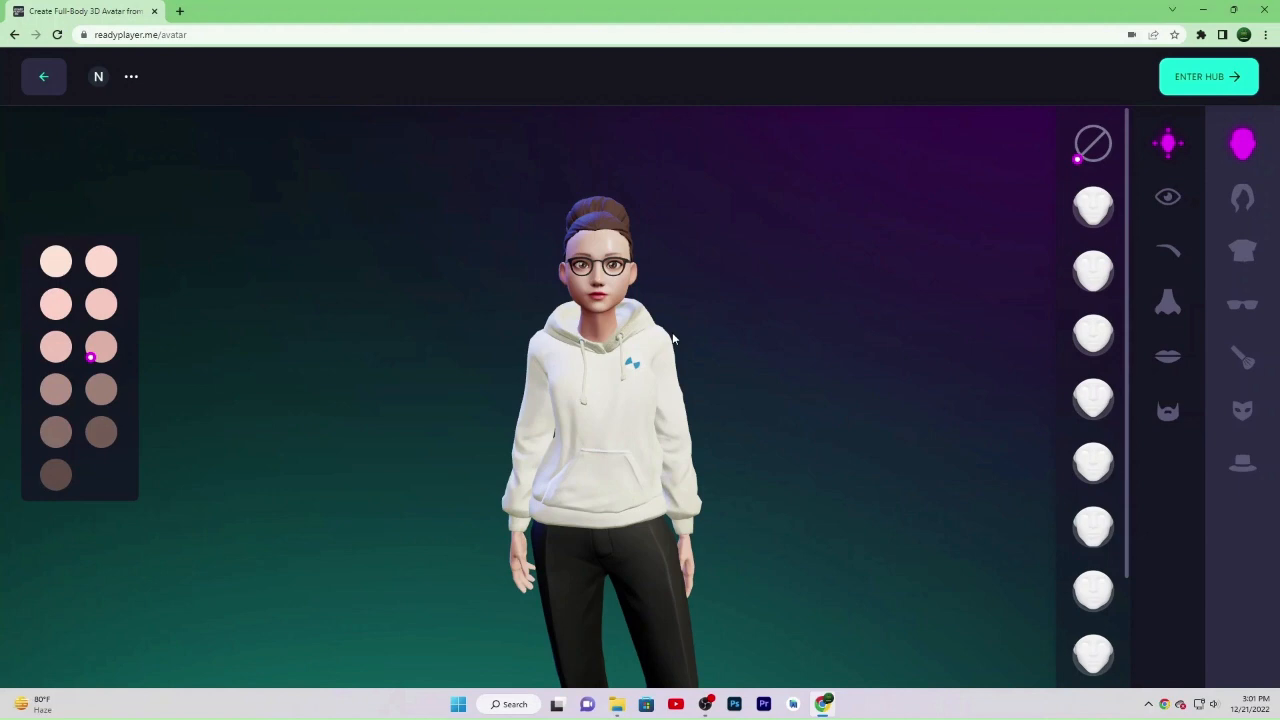
Dress the avatar in the pink hooded jacket with denim shorts and choose the long braided hairstyle.
left_click(1243, 251)
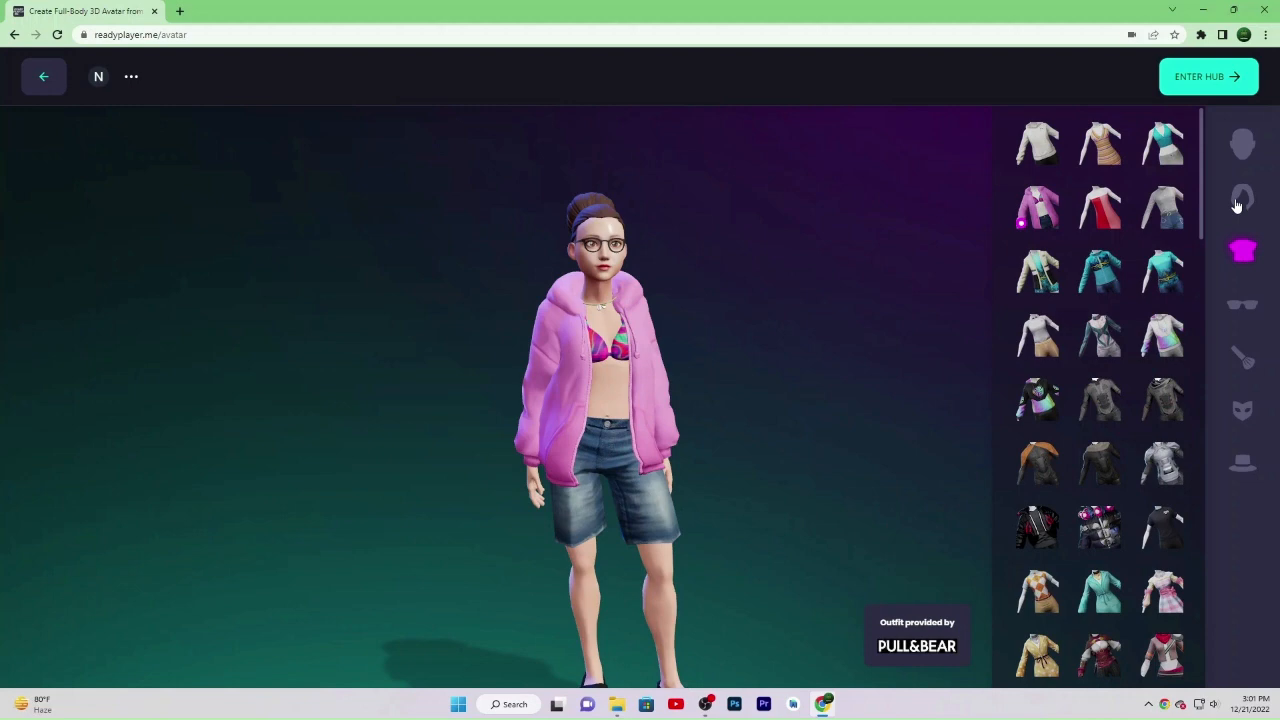
left_click(1241, 198)
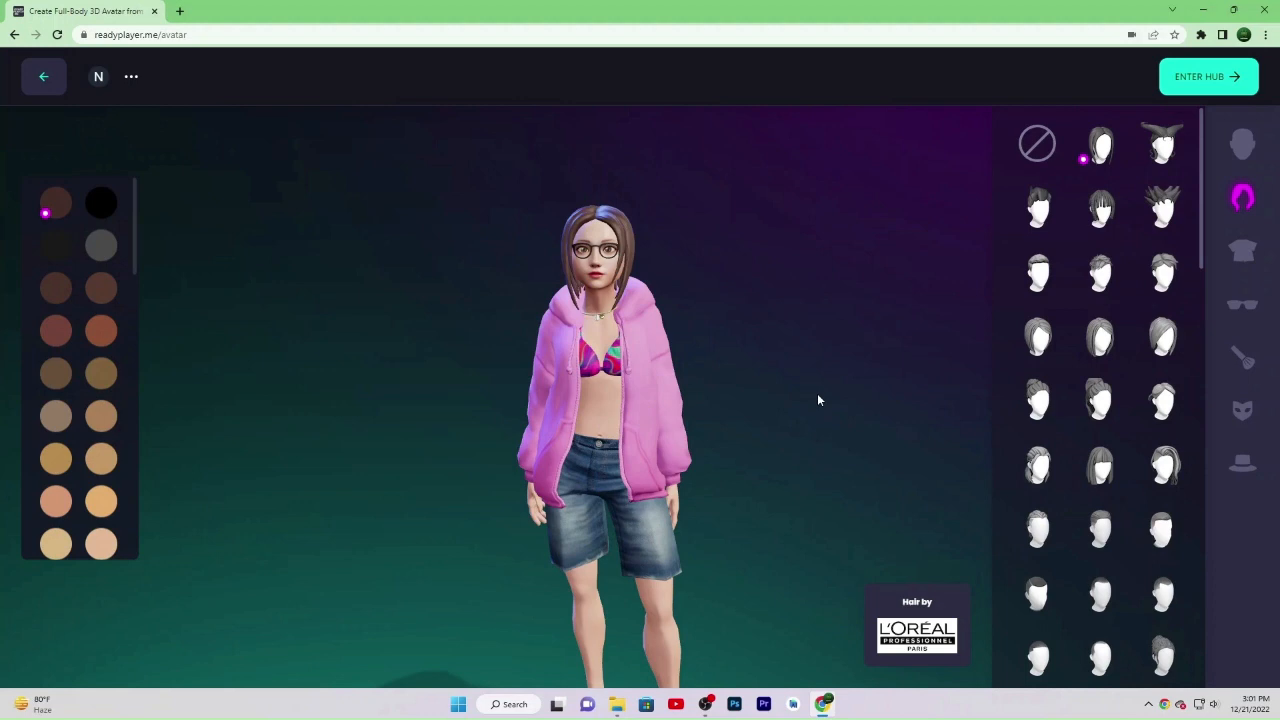
left_click(1106, 228)
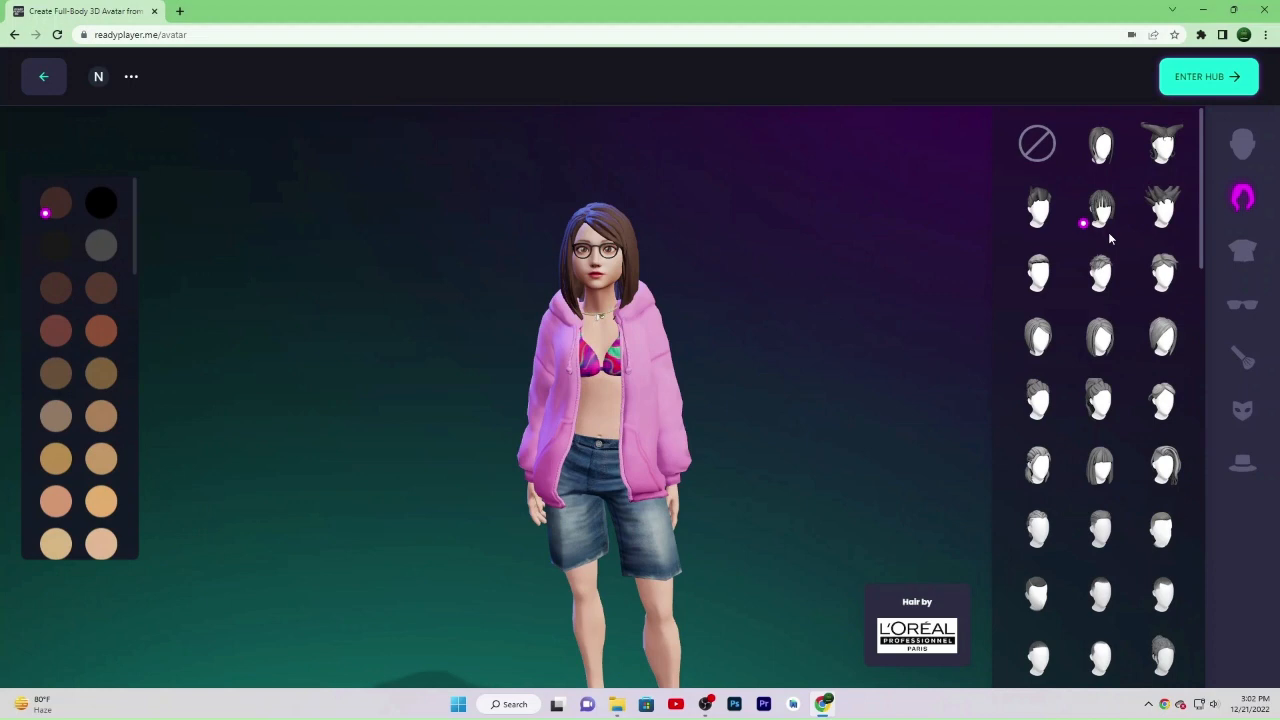
left_click_drag(762, 284, 667, 300)
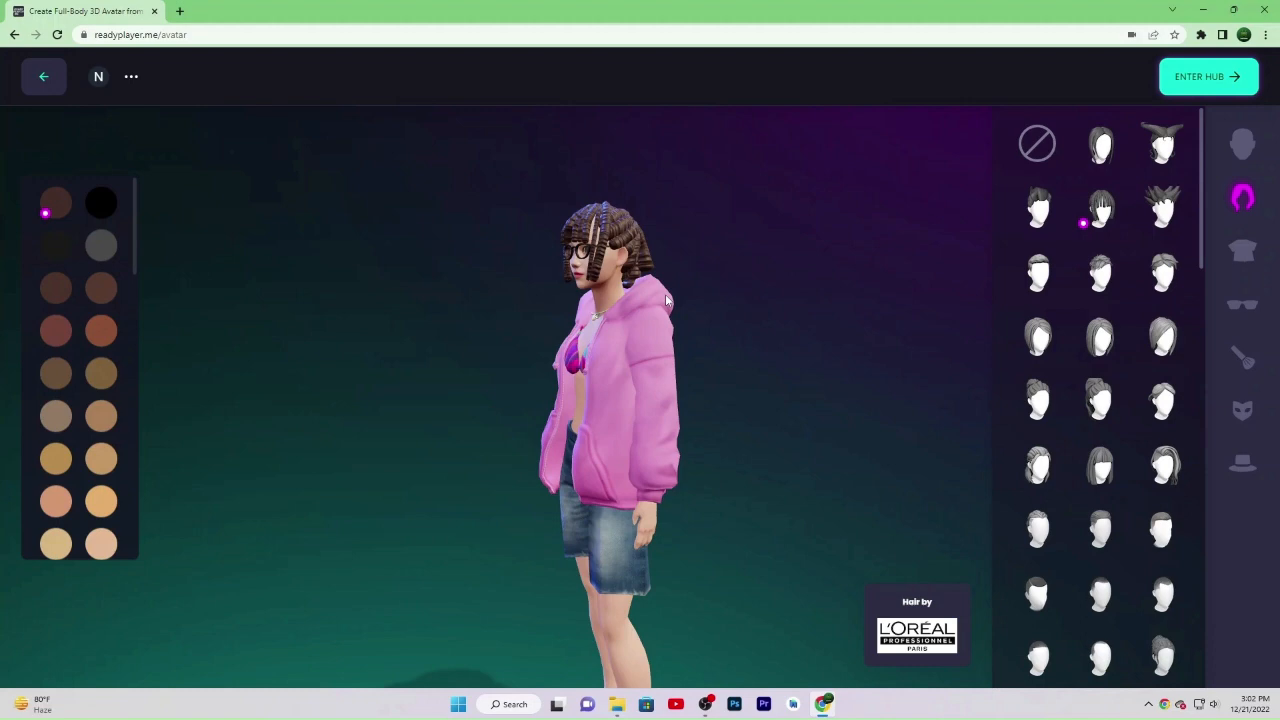
left_click(1160, 420)
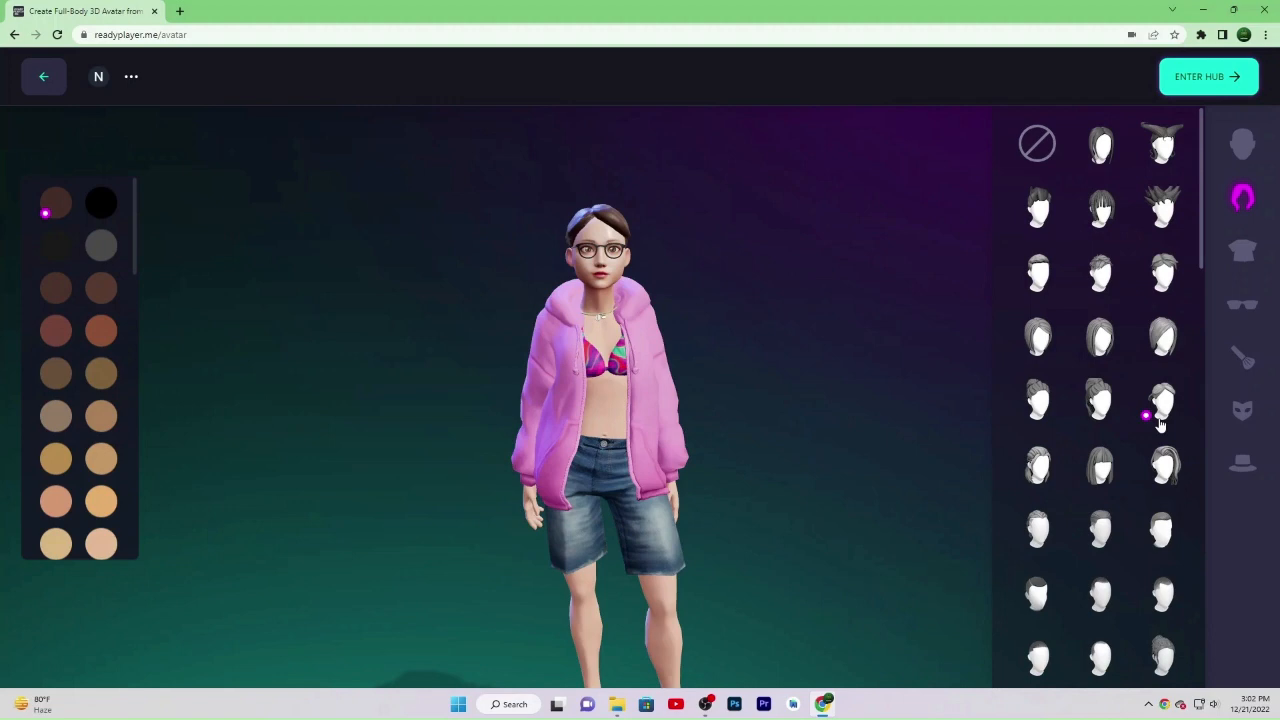
left_click(1055, 482)
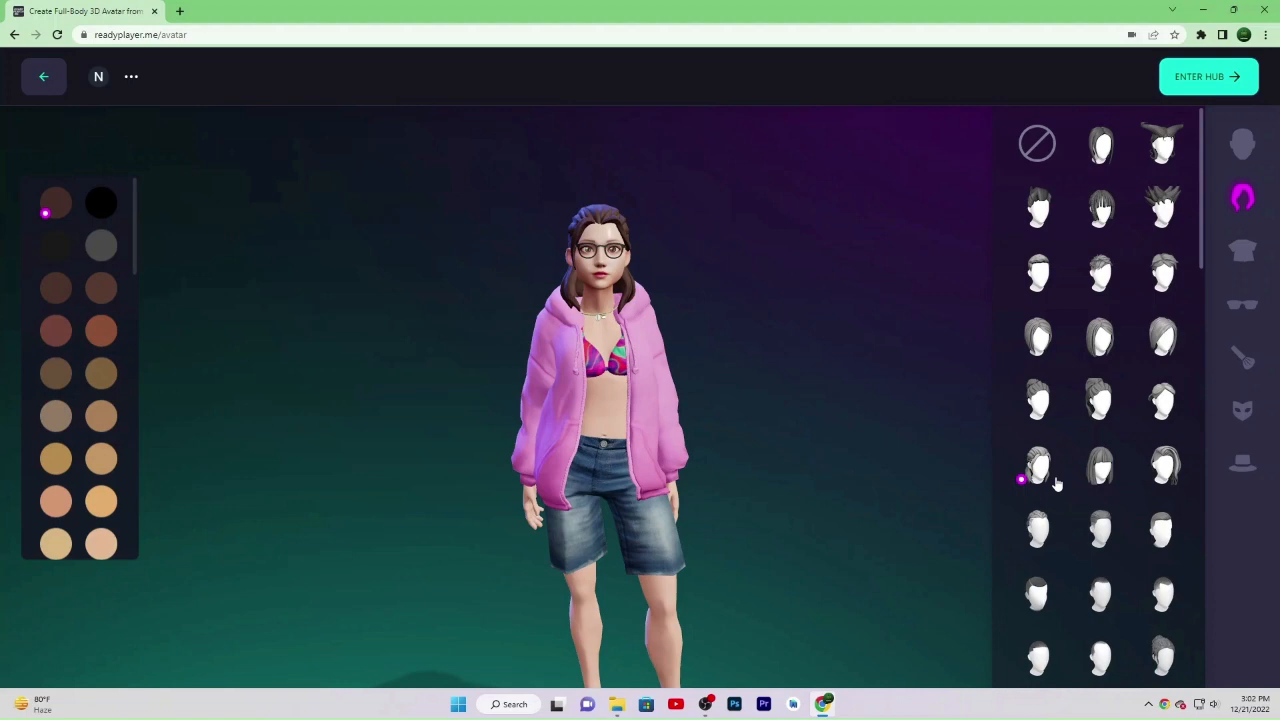
Dress the avatar in the white and gold winged outfit and return to the hub, dismissing the suggested apps.
left_click(1242, 250)
scroll(1090, 345, "down", 1)
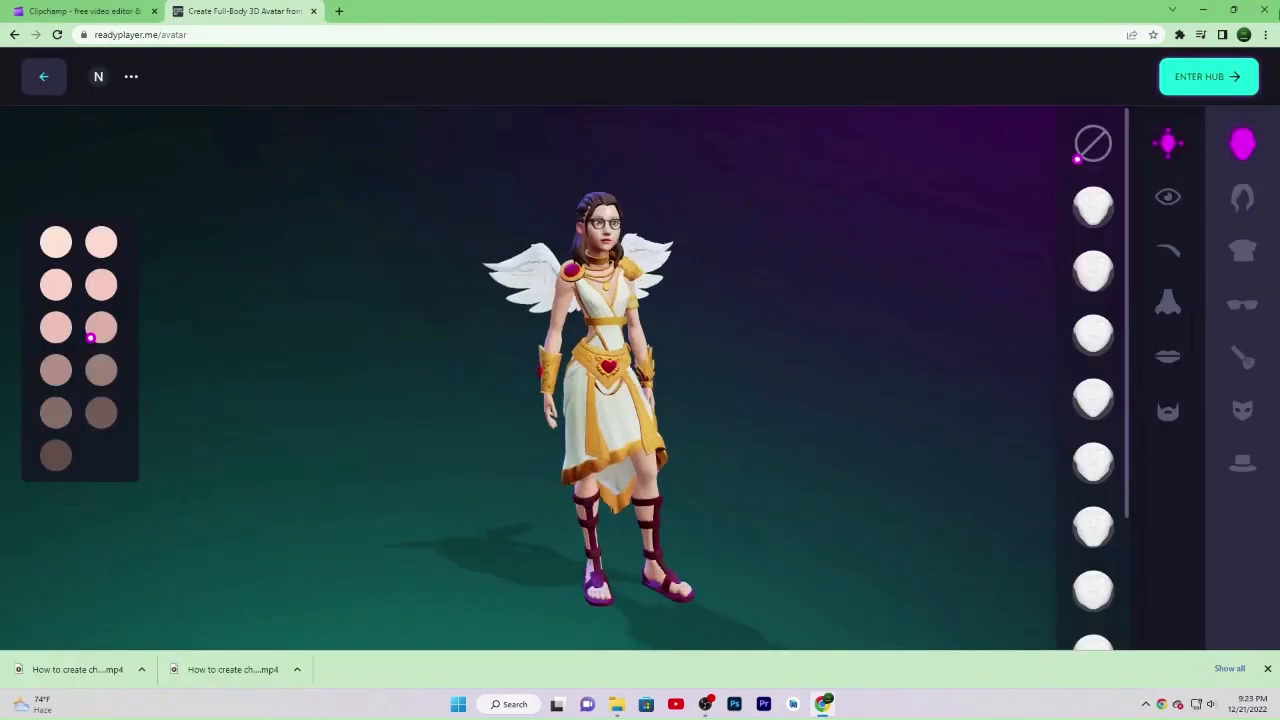
left_click(1238, 82)
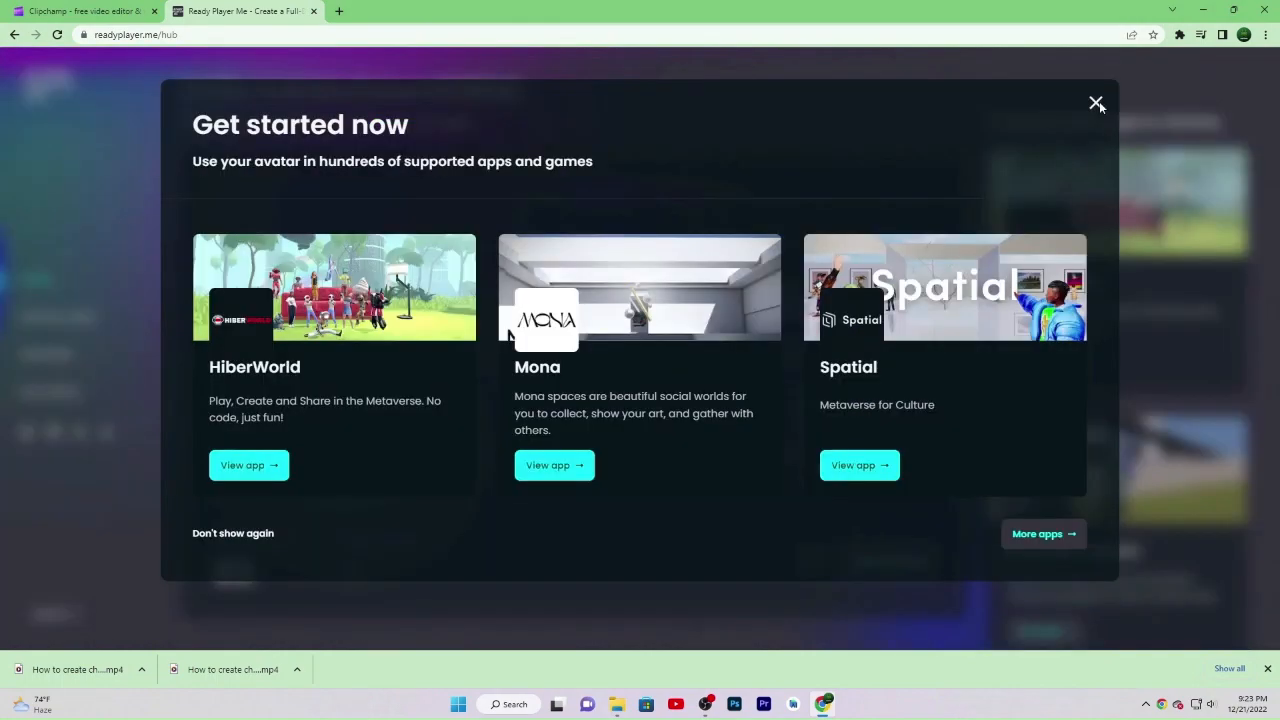
left_click(1097, 103)
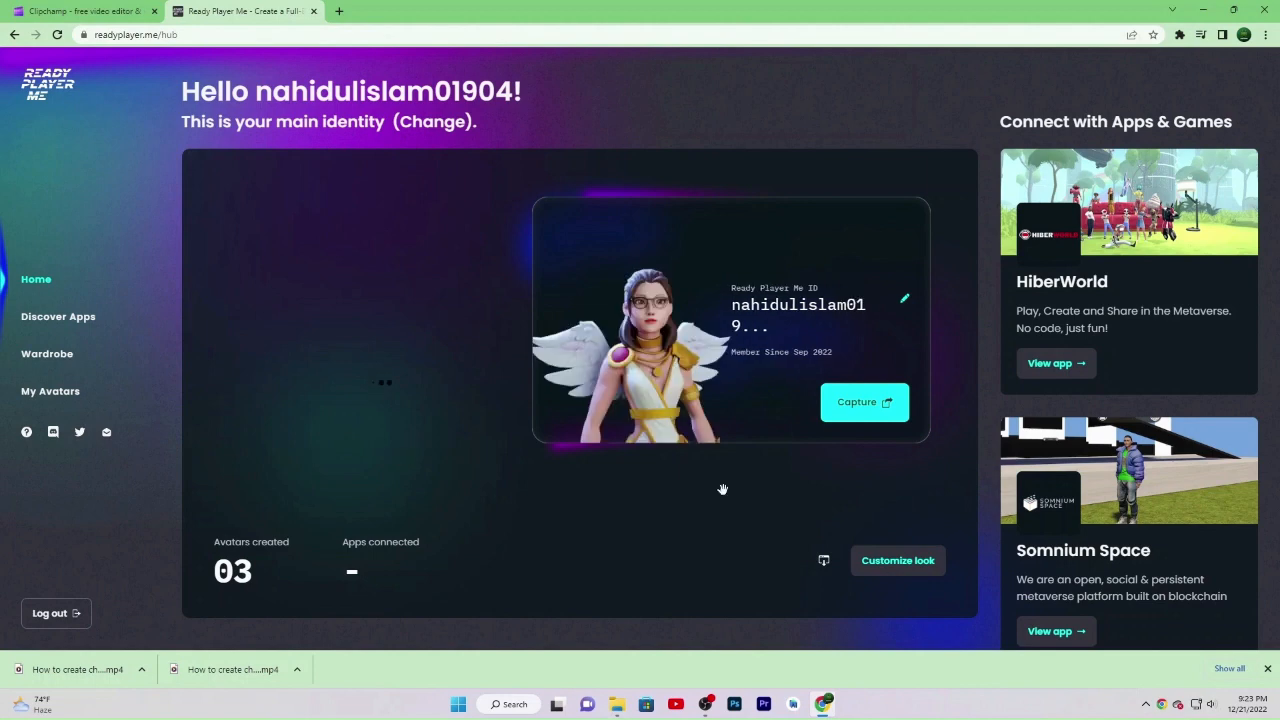
Open the options of the winged avatar on the saved avatars page.
left_click(882, 412)
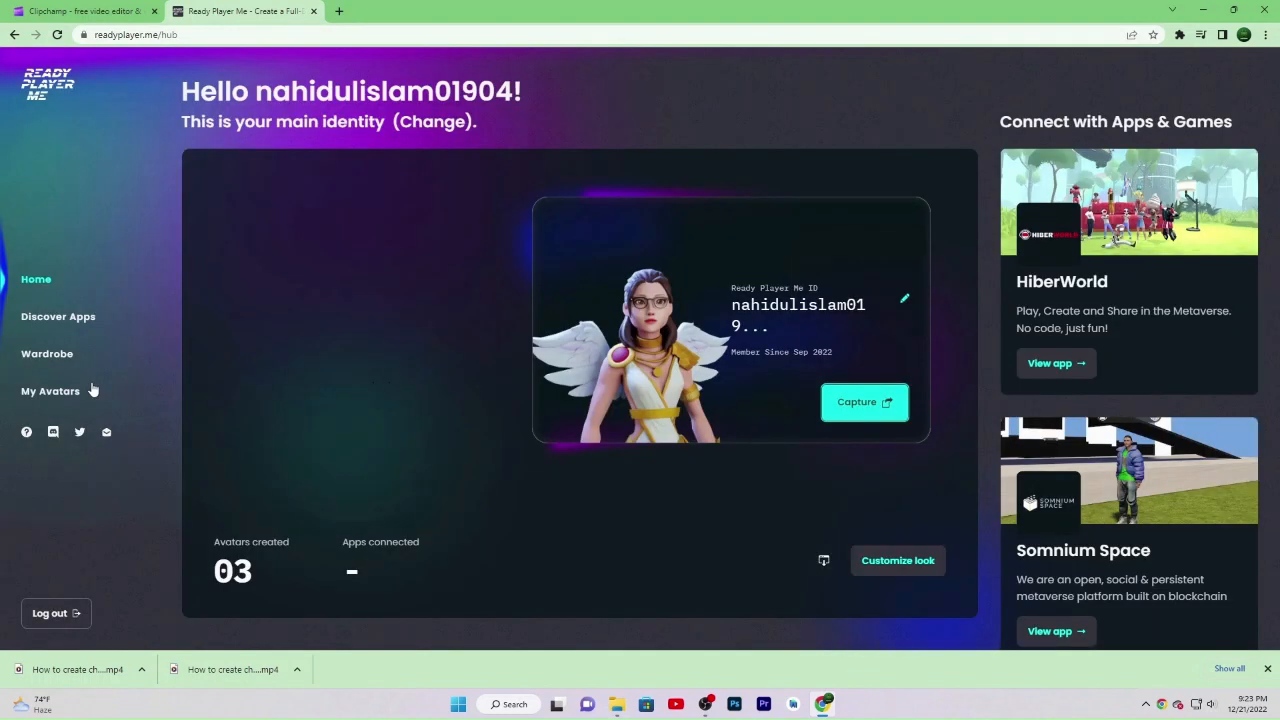
left_click(74, 395)
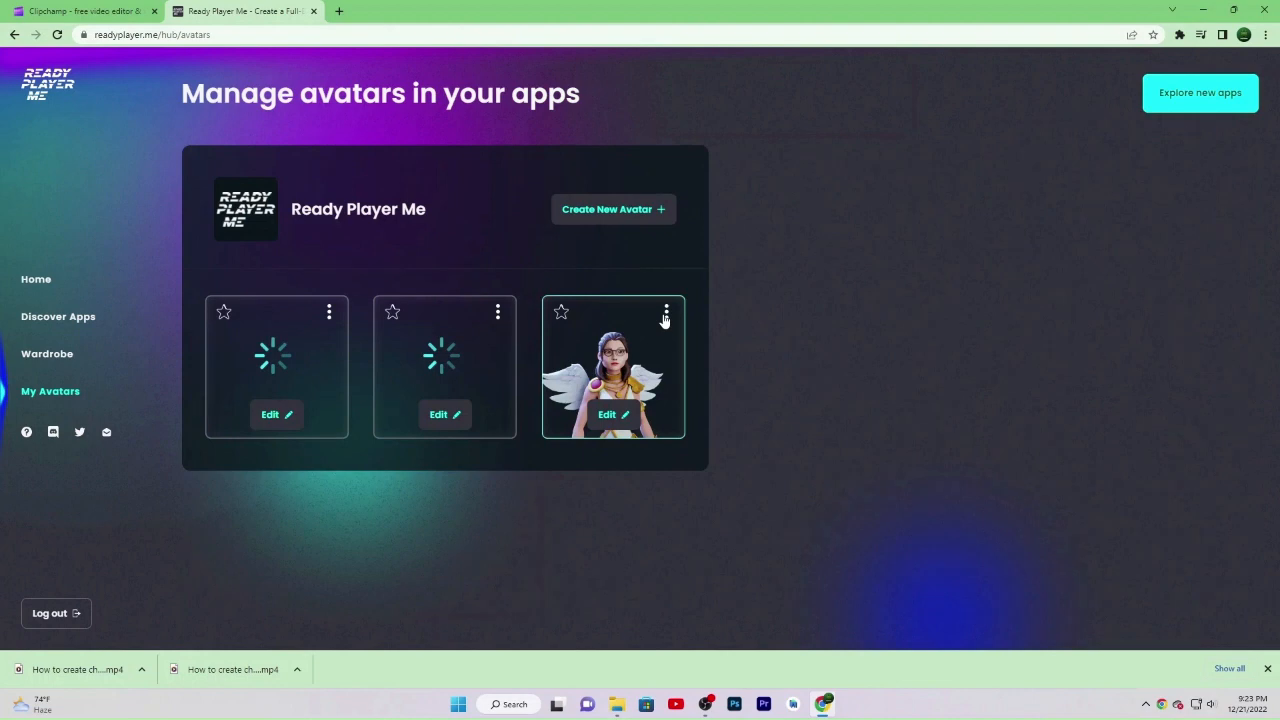
left_click(665, 313)
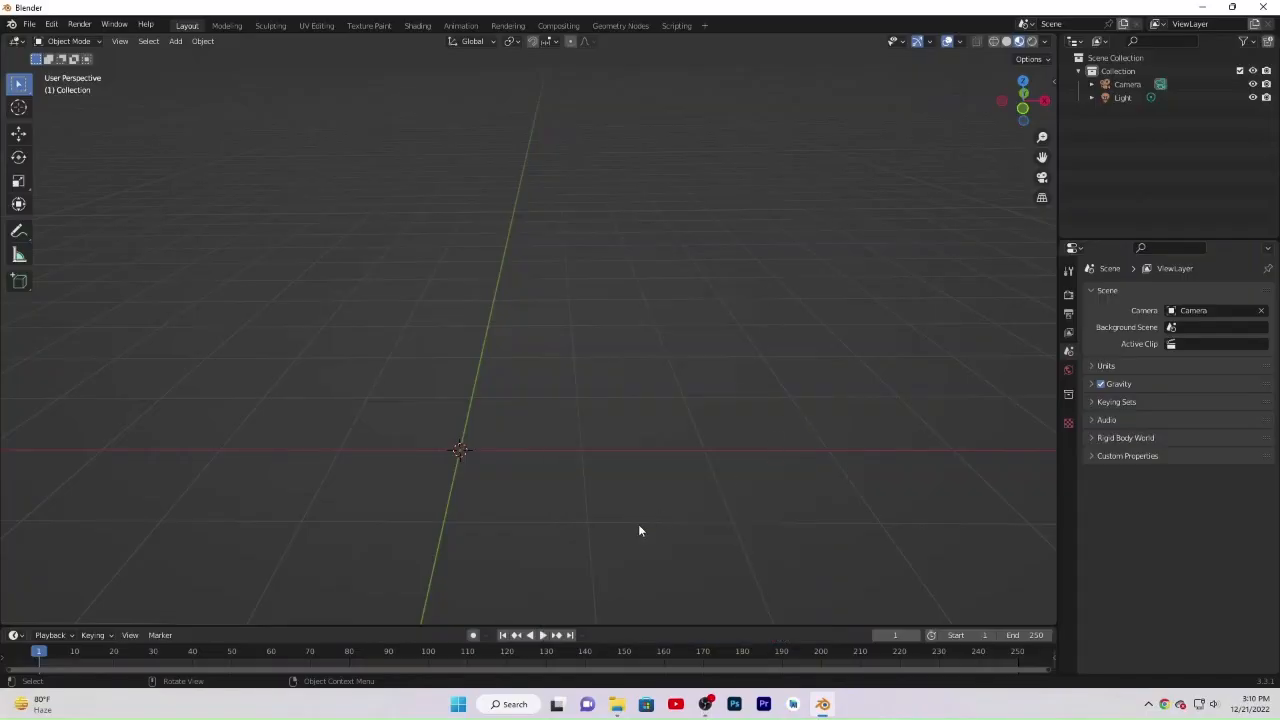
Switch to Blender and import the glTF file 63a2cc02df6a9ef0482defd3.glb from the Downloads folder.
left_click(29, 24)
mouse_move(88, 206)
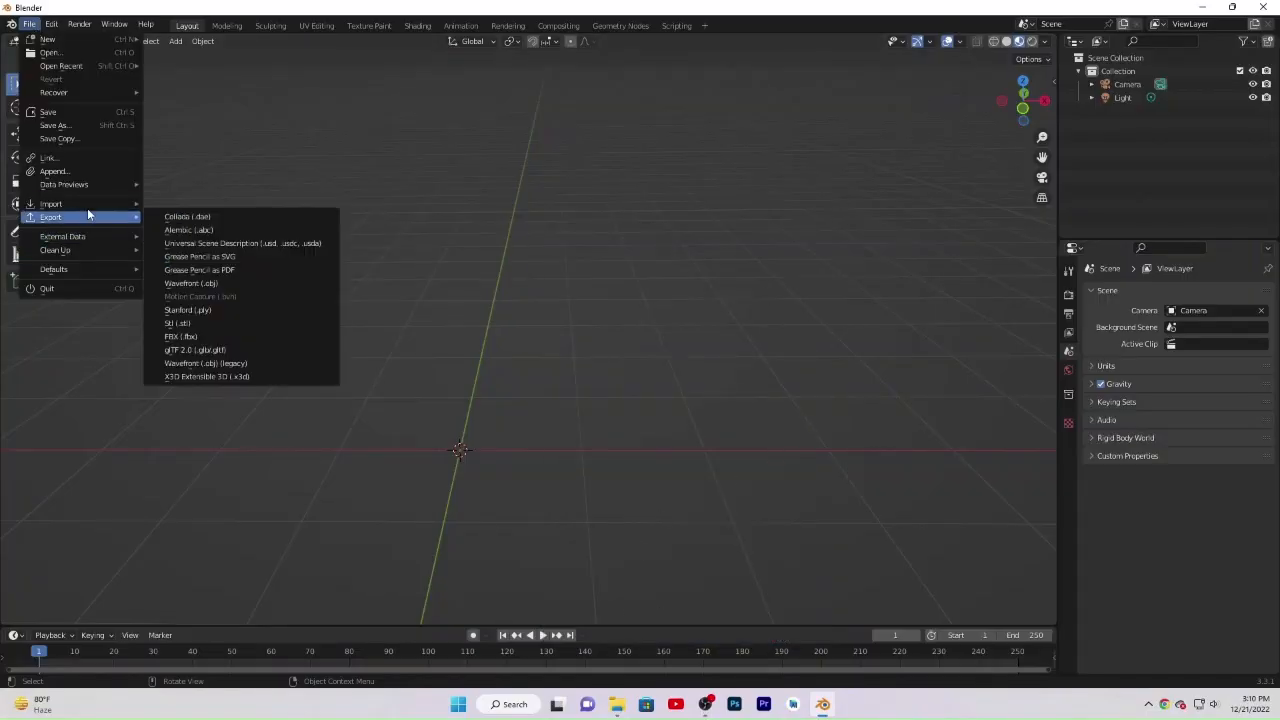
left_click(258, 350)
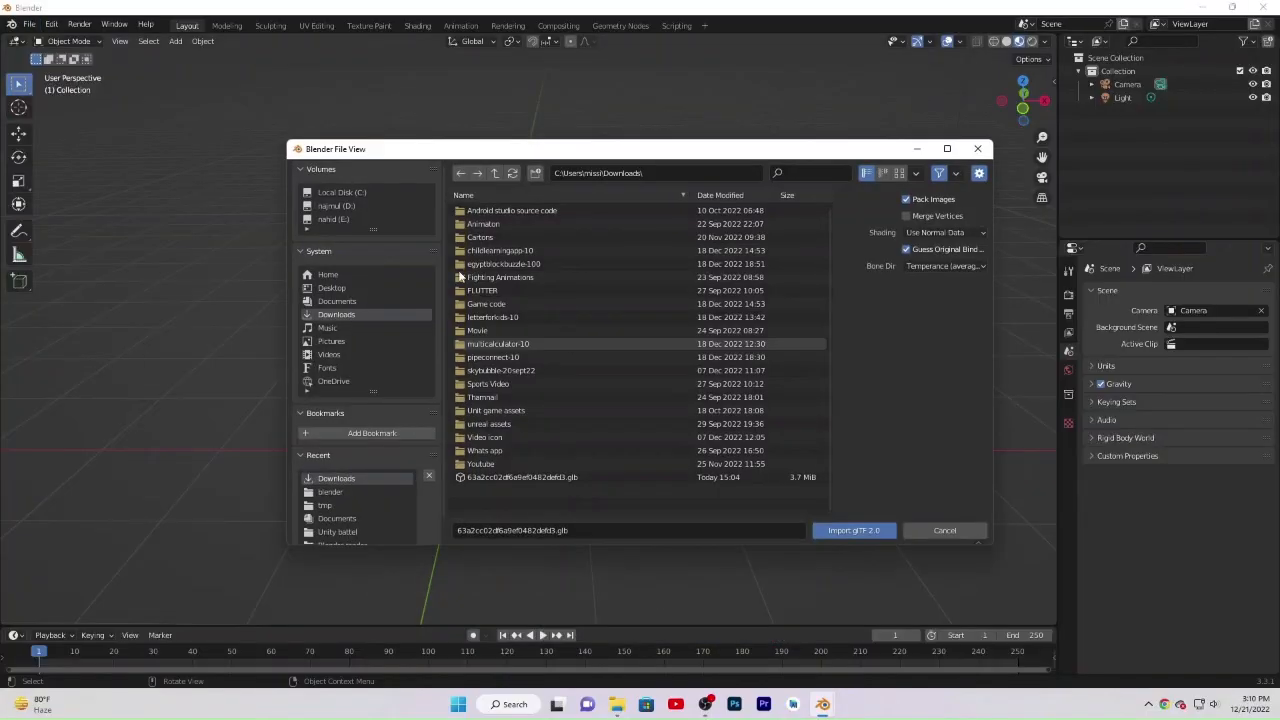
left_click(542, 478)
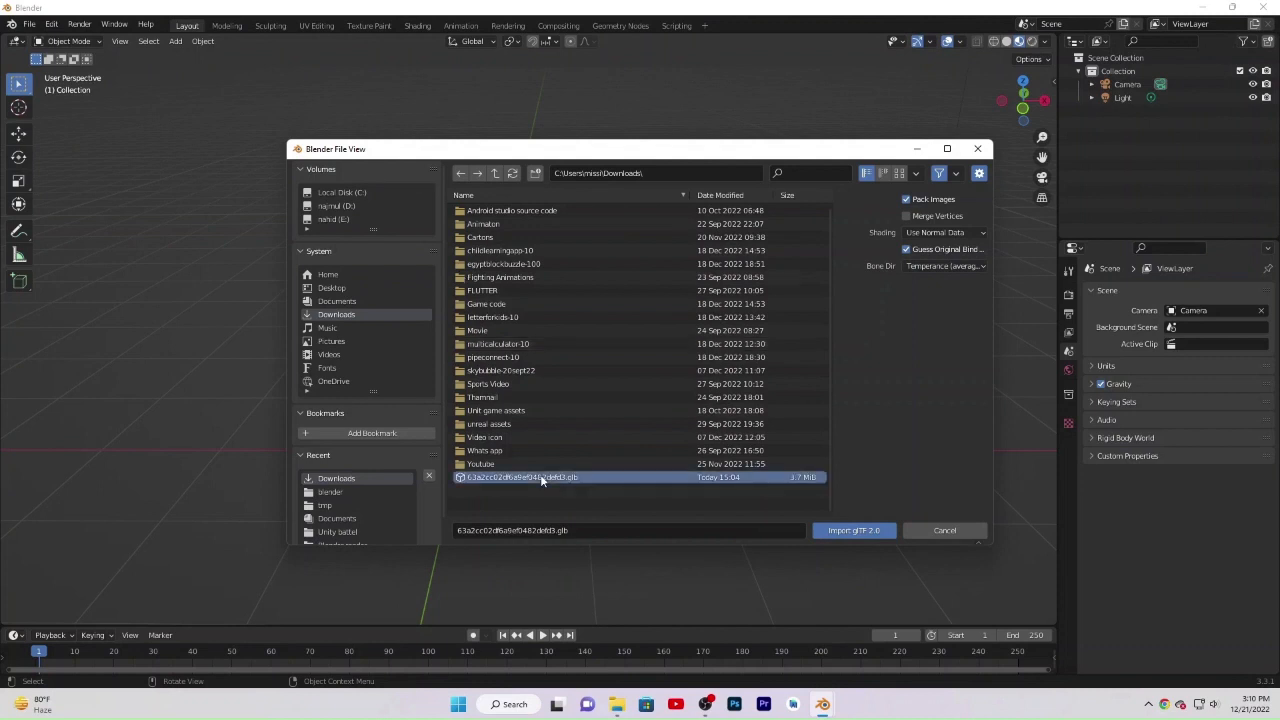
left_click(857, 531)
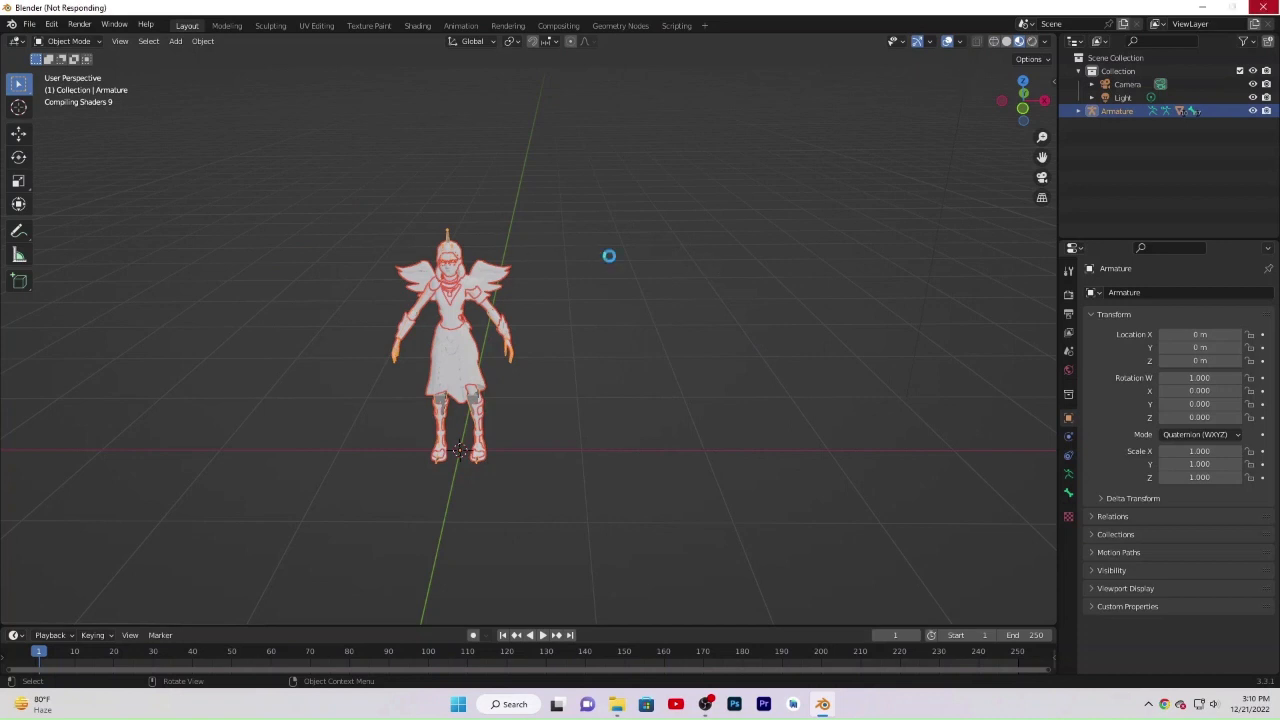
Scale the imported avatar armature uniformly to about 2.095 and display it with material preview shading.
scroll(609, 256, "up", 5)
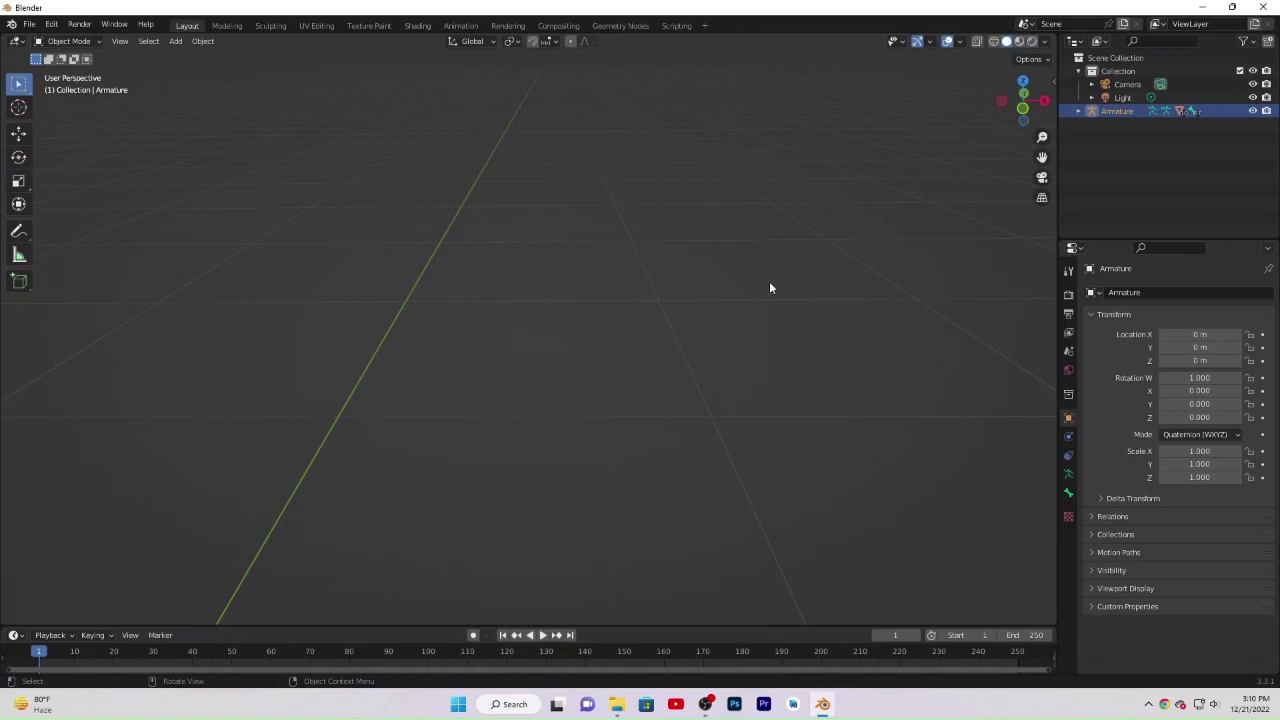
scroll(521, 257, "down", 4)
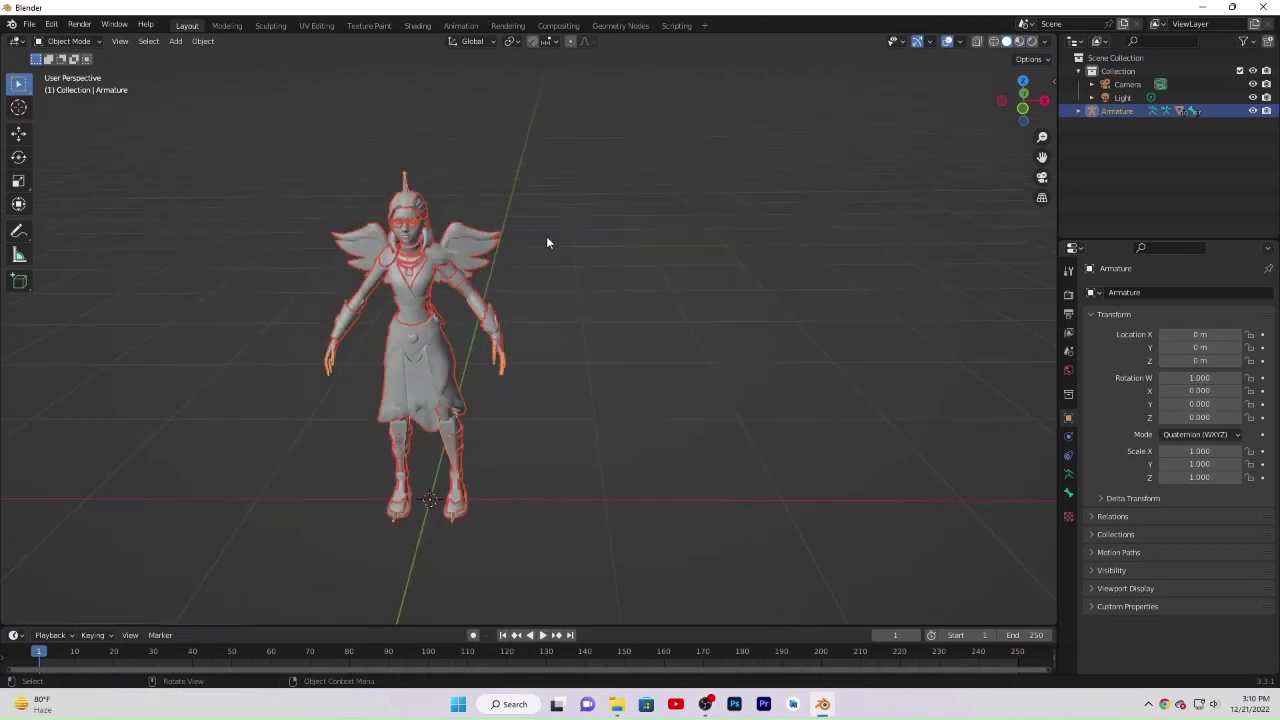
scroll(547, 238, "down", 2)
scroll(564, 193, "up", 2)
scroll(563, 197, "down", 2)
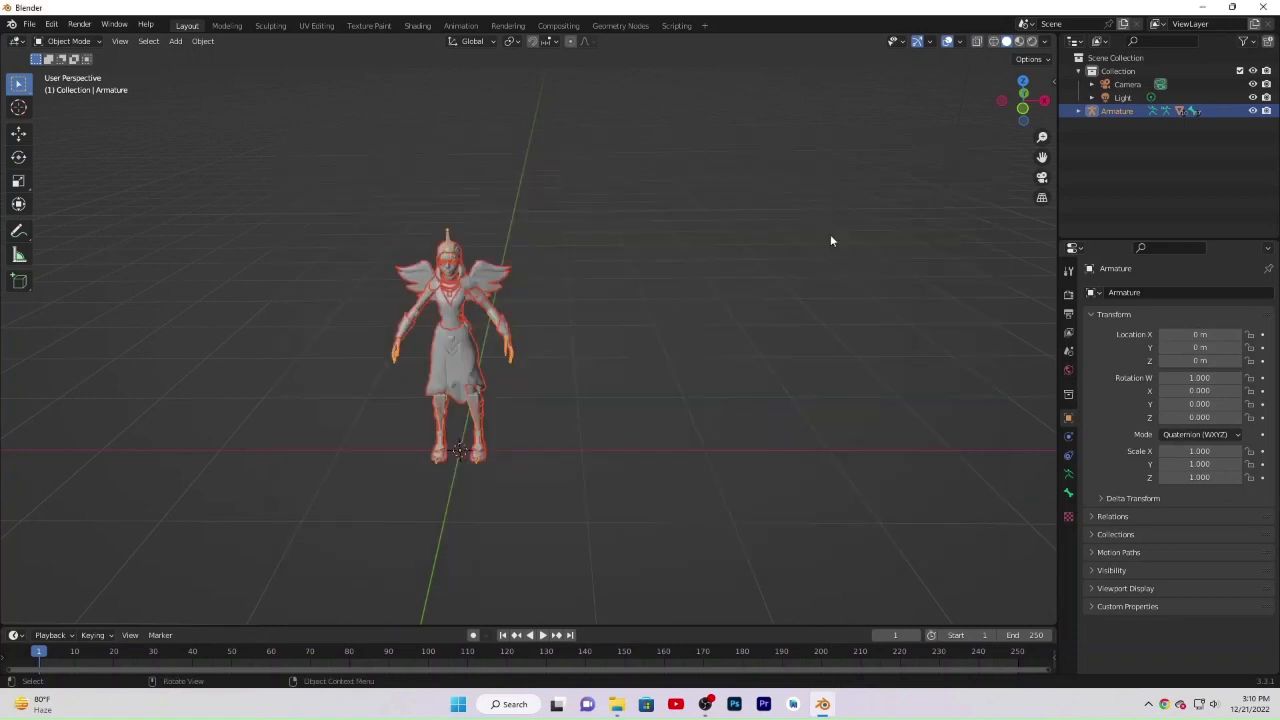
key("s")
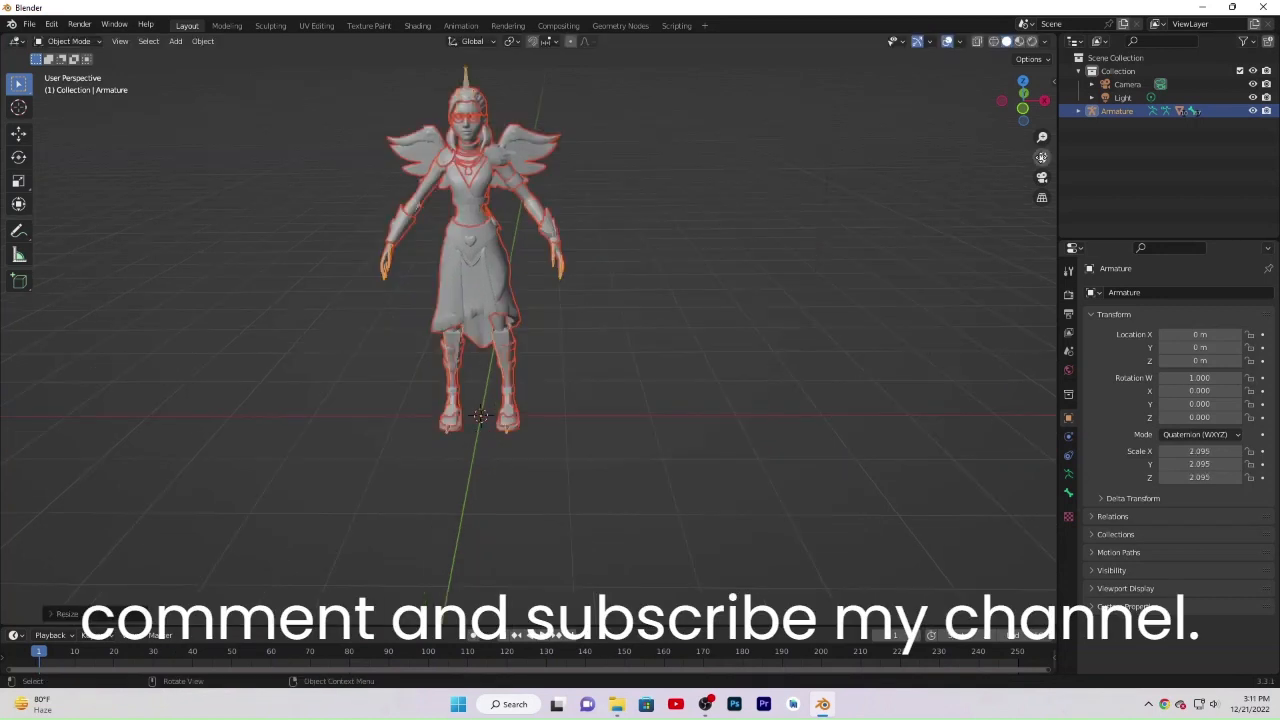
left_click_drag(1041, 159, 1043, 211)
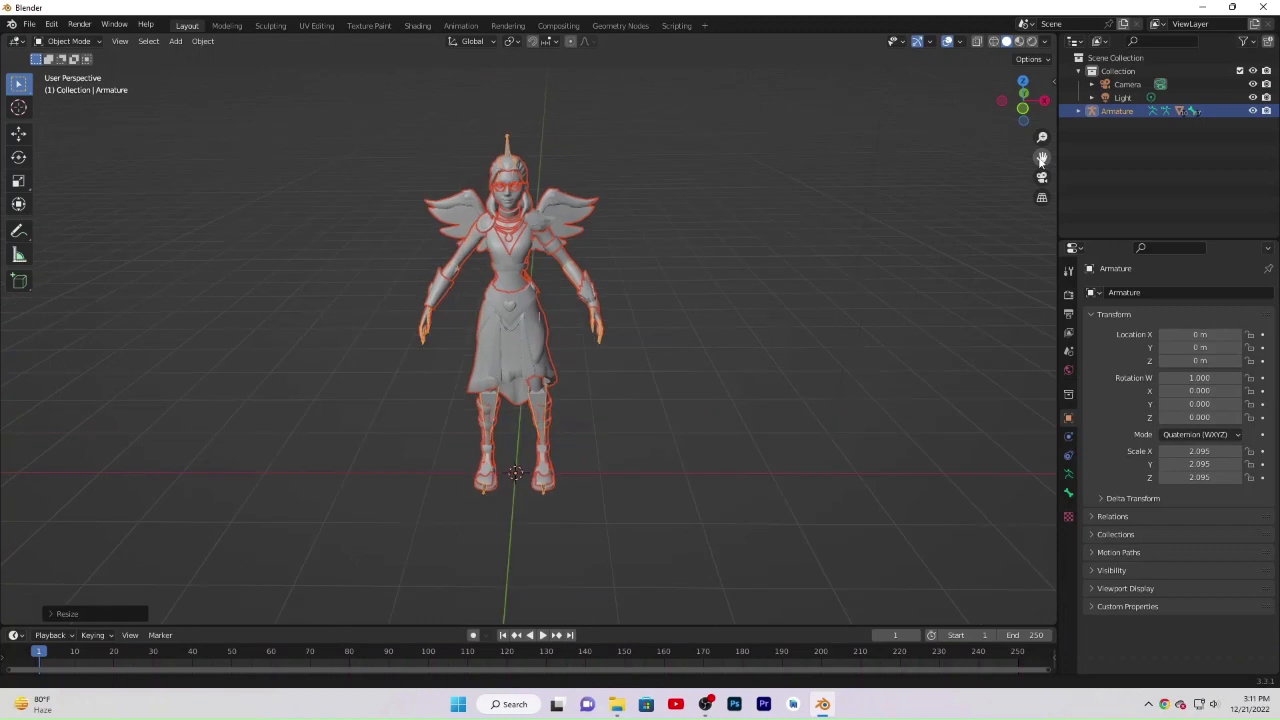
left_click(1019, 41)
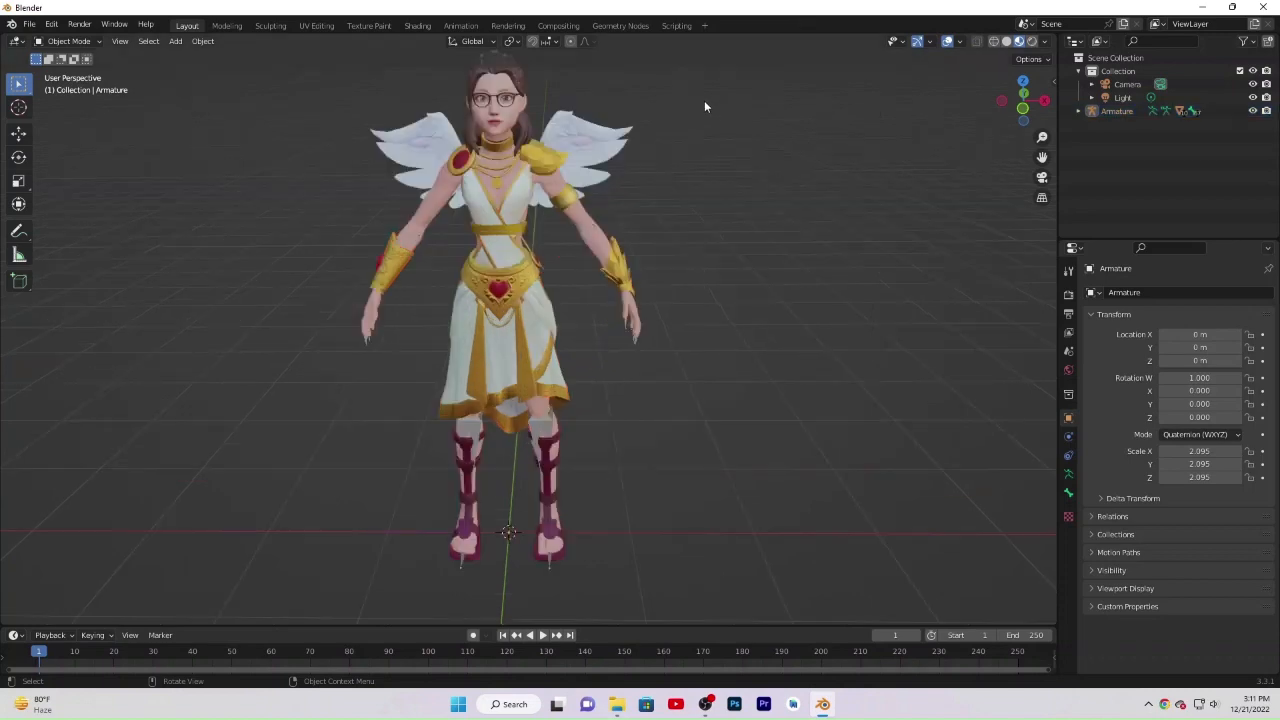
scroll(704, 106, "down", 1)
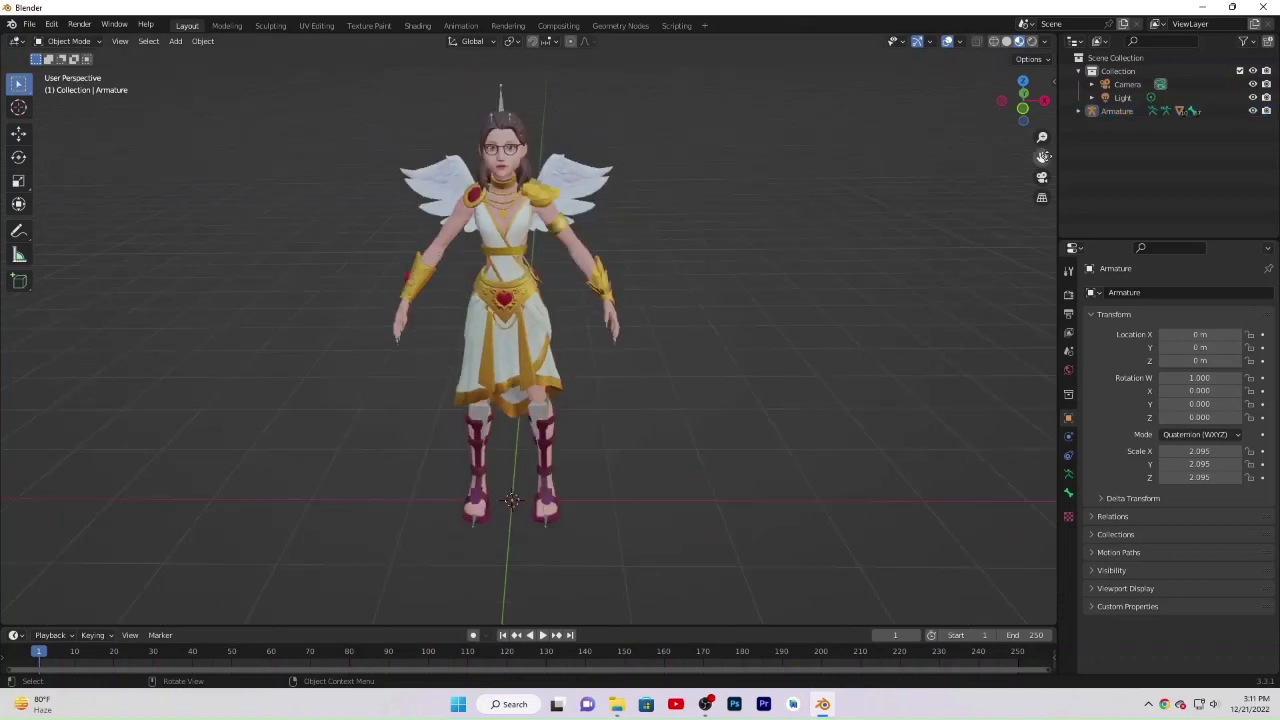